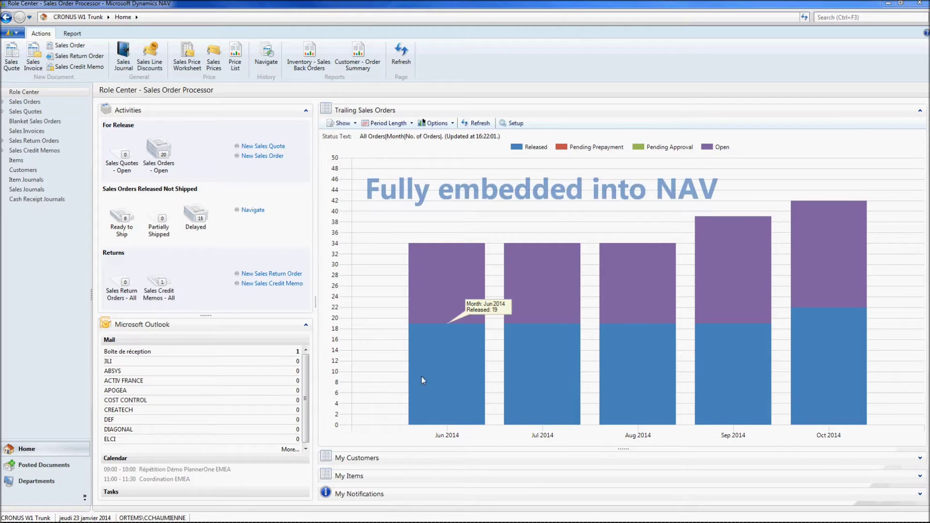
Step: Search for 'Planner' to list the PlannerOne pages, such as Production Scheduler, Resource Planner and Setup
mouse_move(634, 320)
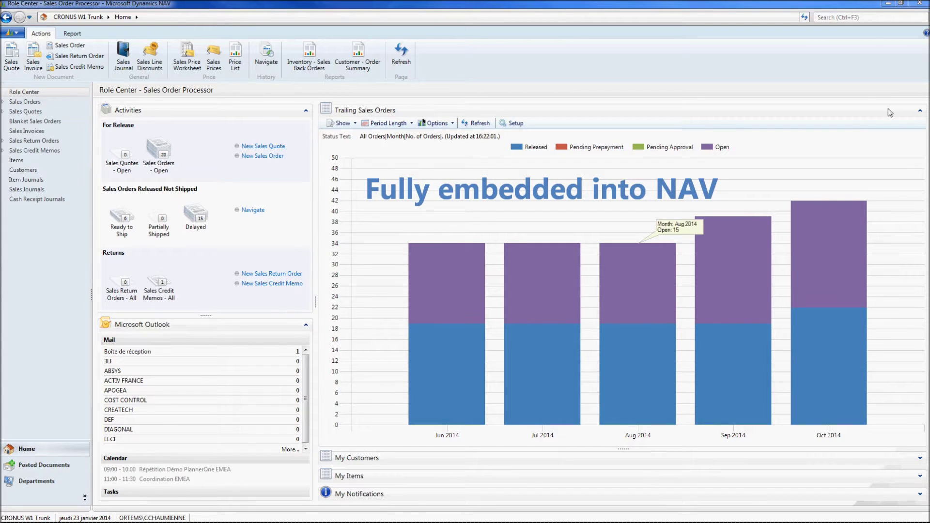
left_click(857, 14)
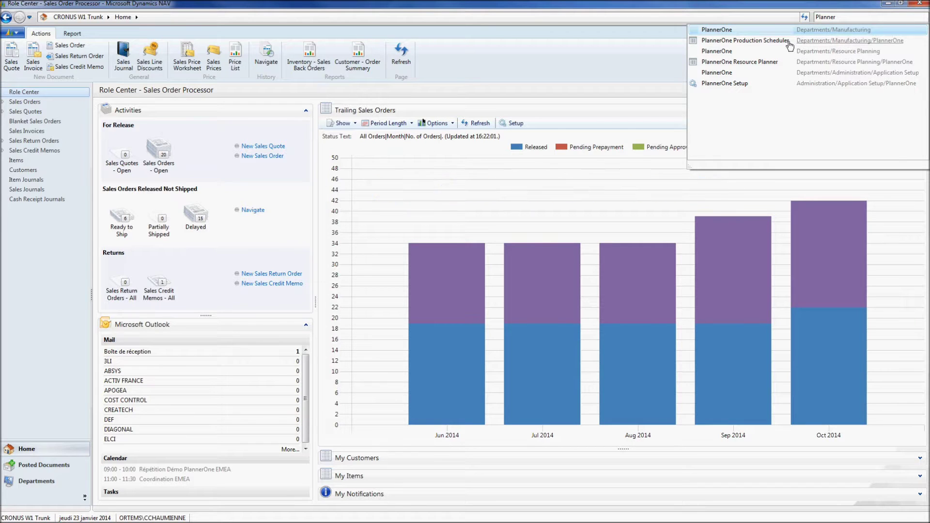
Step: Open PlannerOne Production Scheduler from Departments > Manufacturing in the CRONUS W1 Trunk - LAUSANNE environment
left_click(22, 483)
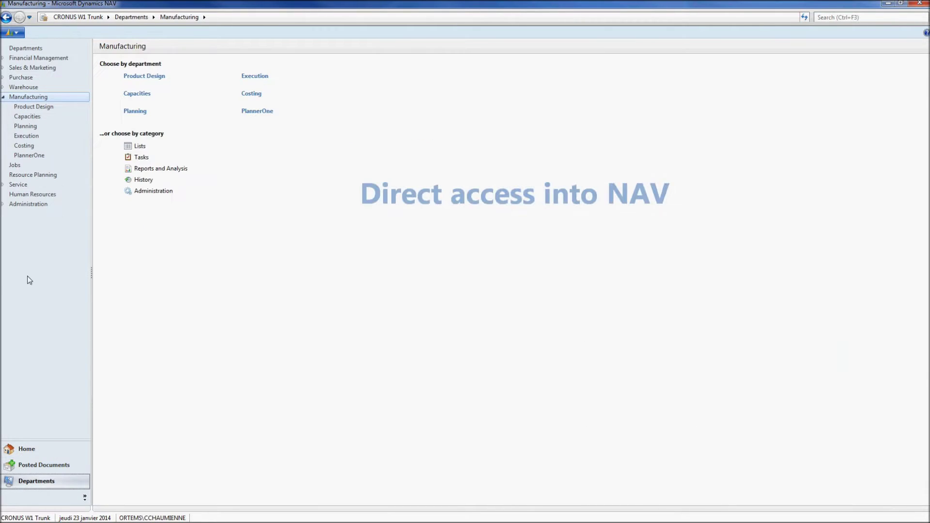
left_click(32, 157)
left_click(154, 77)
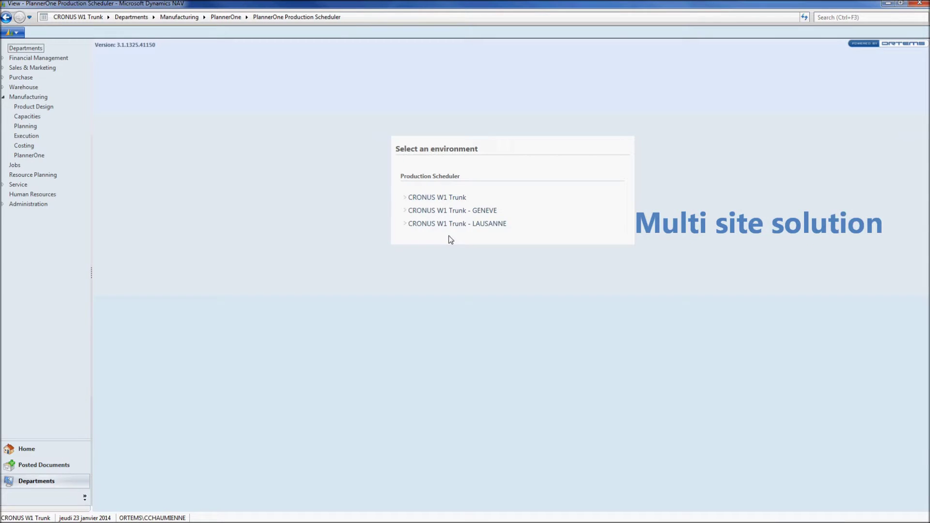
left_click(461, 226)
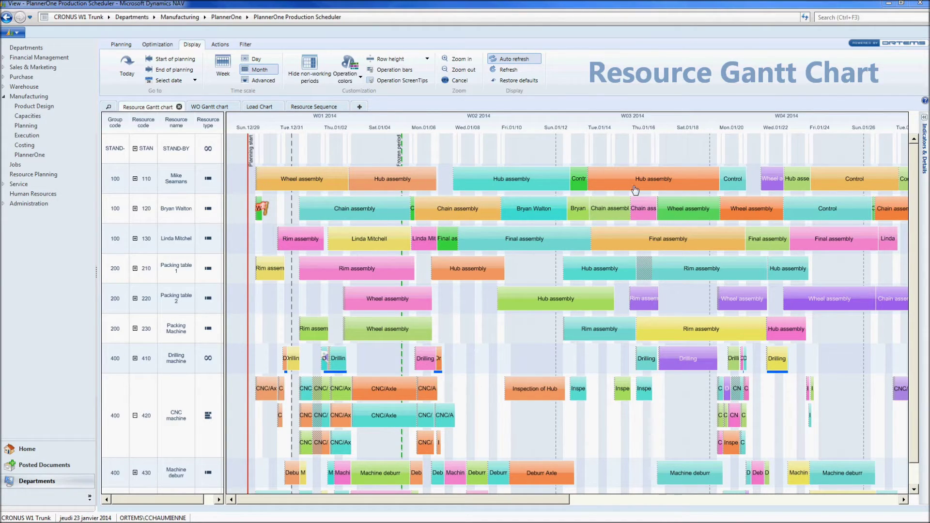
Step: Switch from the loaded Resource Gantt chart to the Work Order Gantt chart
left_click(217, 111)
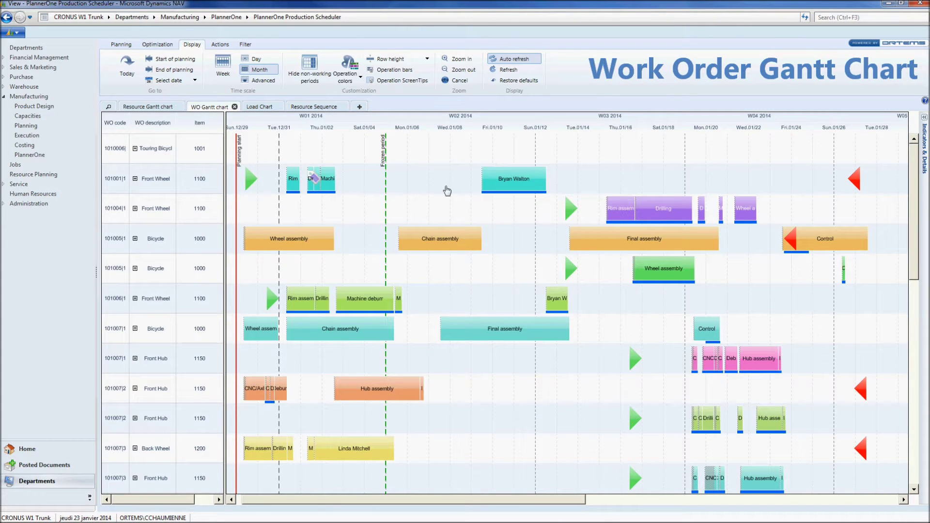
Step: View the Load Chart and Resource Sequence list, then start a new chart view
left_click(271, 108)
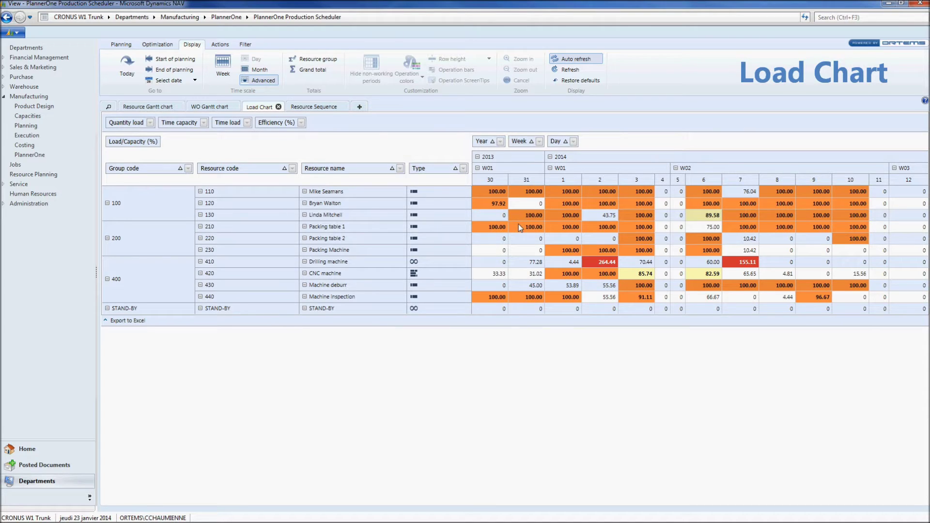
left_click(328, 110)
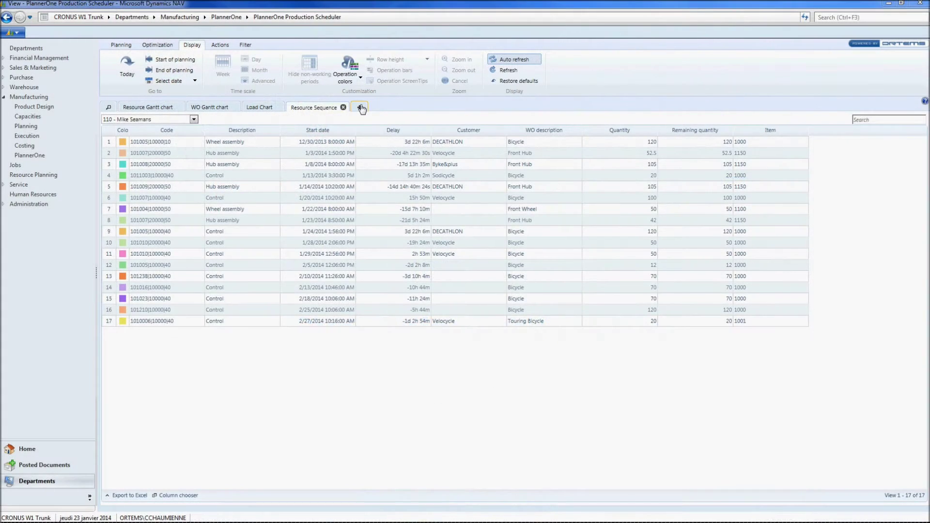
left_click(360, 107)
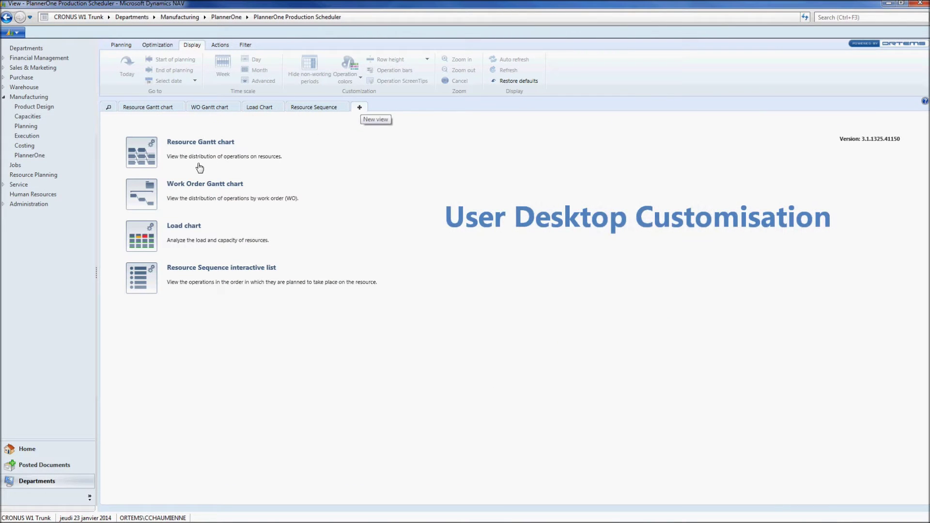
Step: Add a Work Order Gantt chart view beside WO Gantt chart, named 'Favorite Customer'
left_click(198, 199)
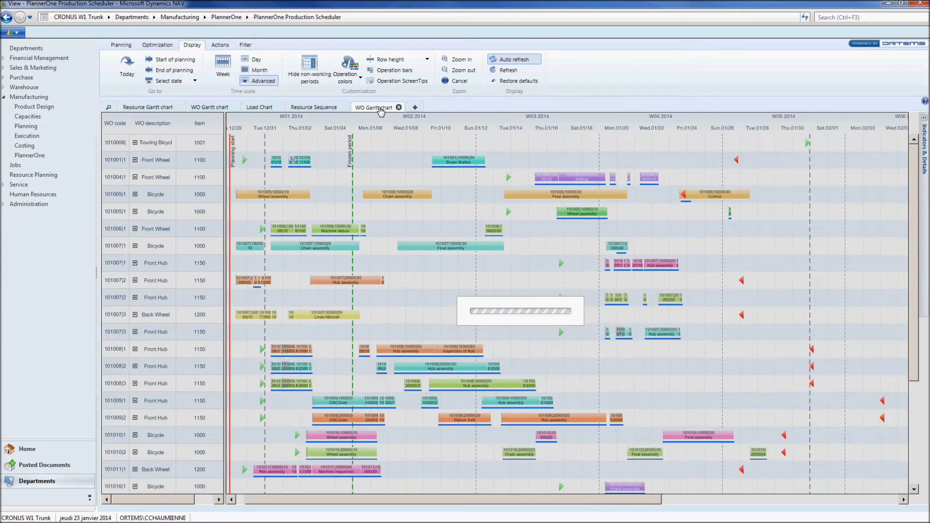
left_click_drag(380, 111, 254, 116)
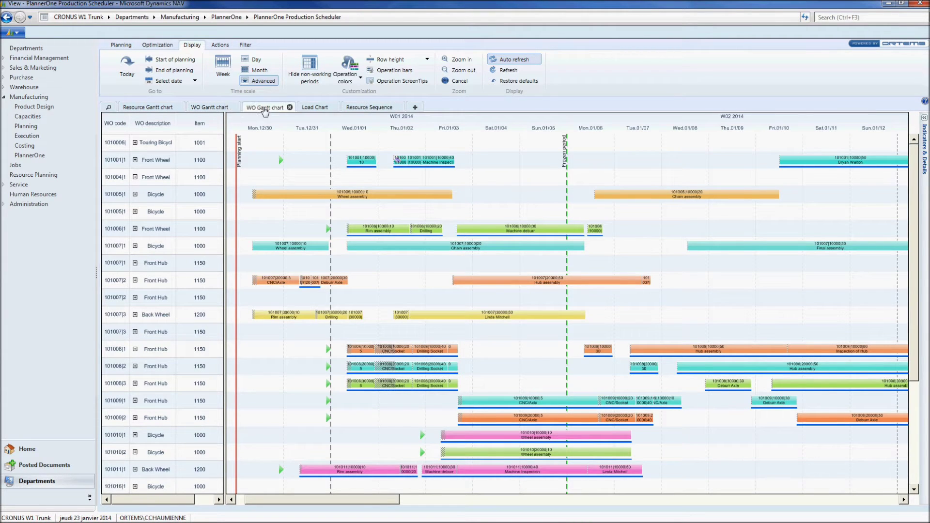
double_click(264, 109)
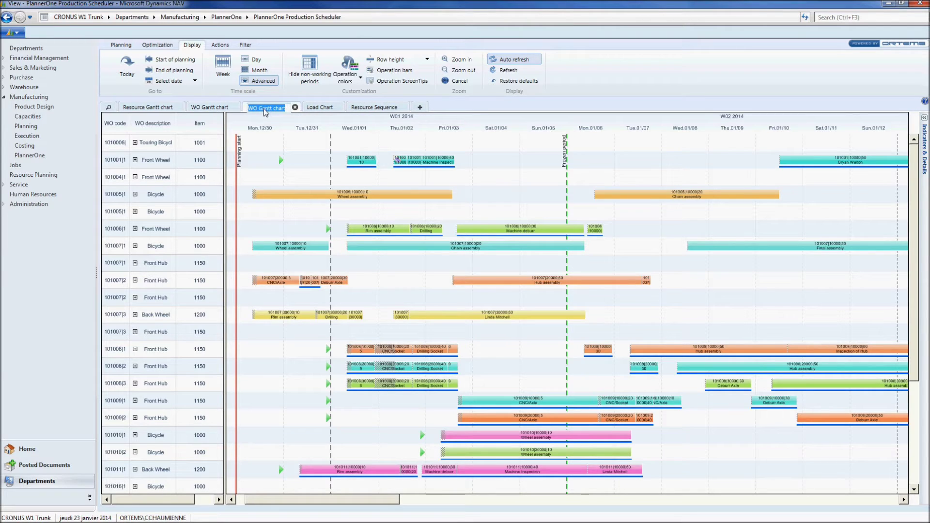
type("Fa")
type("vorite Customer")
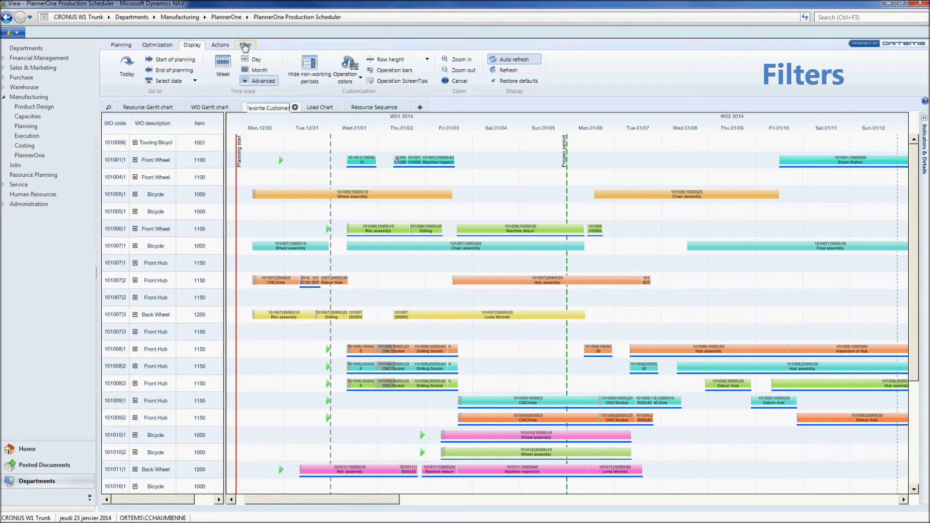
left_click(245, 47)
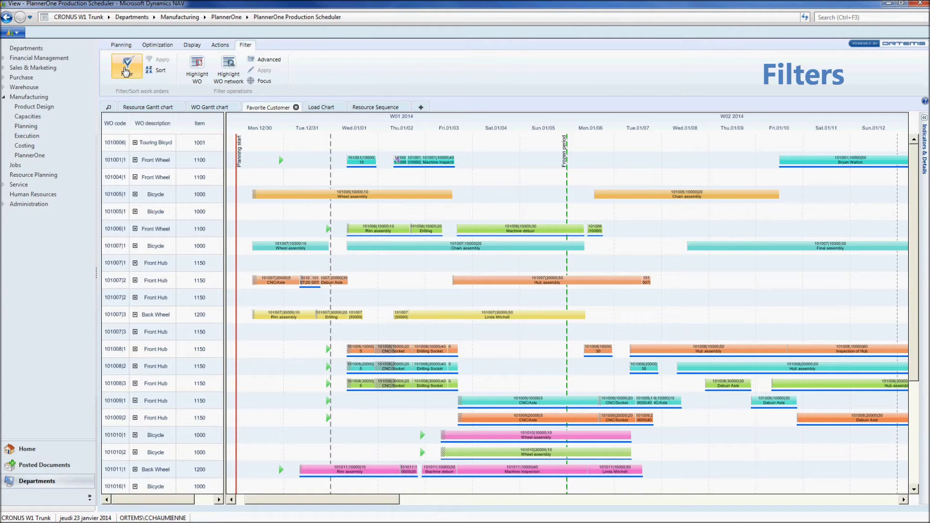
Step: Filter the chart to WO customer name equal to DECATHLON
left_click(126, 72)
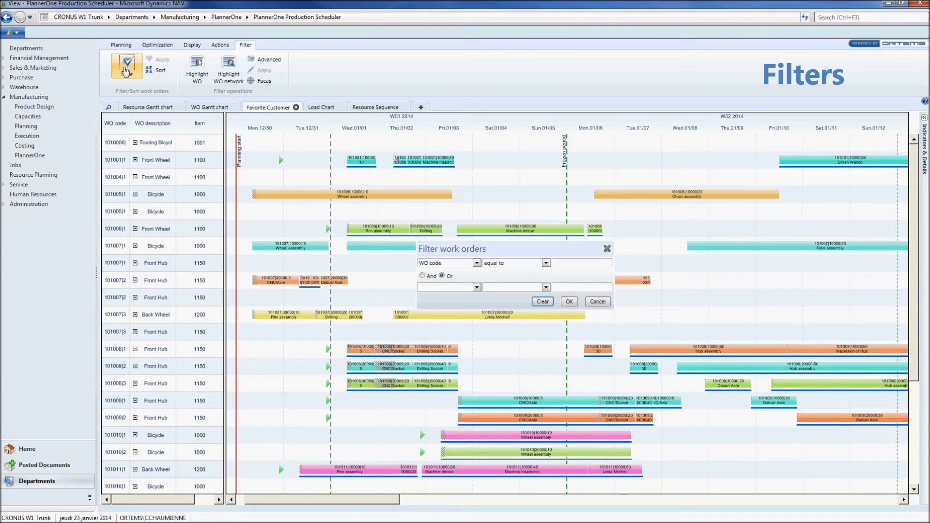
left_click(476, 262)
left_click(443, 300)
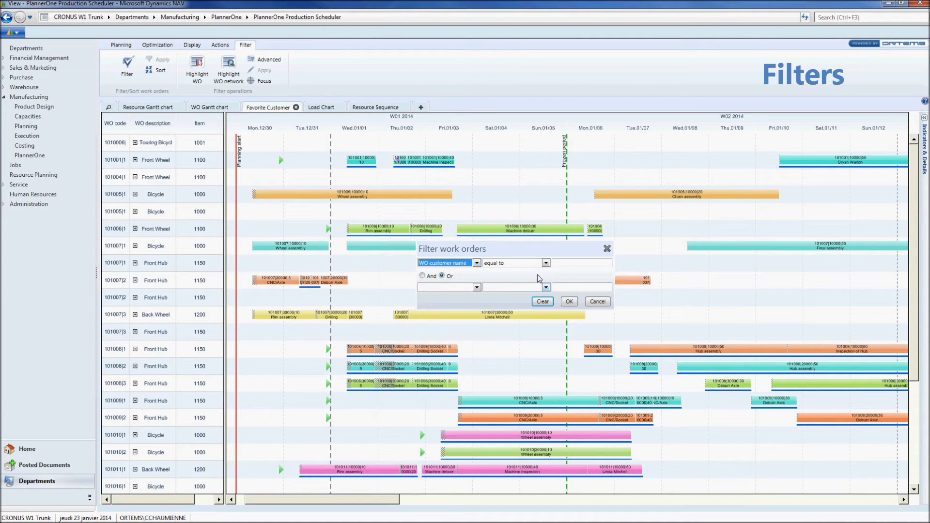
left_click(567, 265)
type("de")
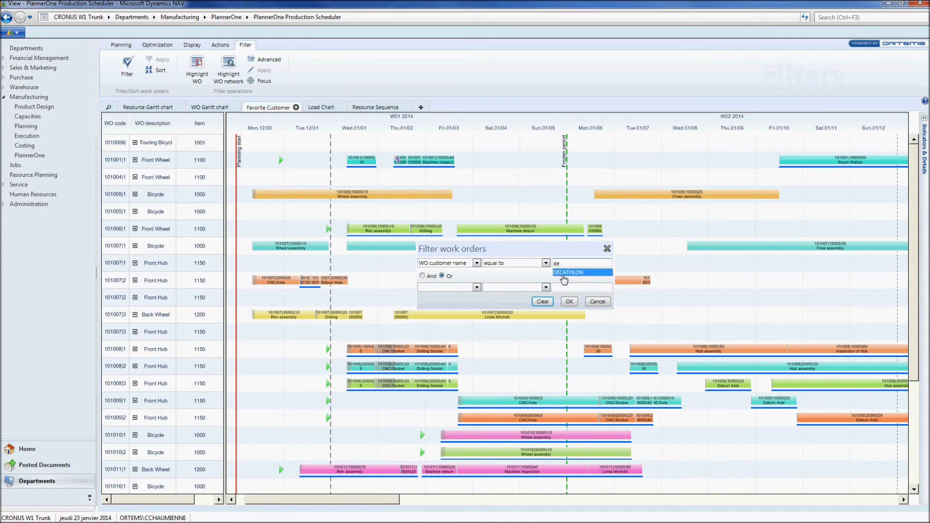
left_click(564, 273)
left_click(570, 301)
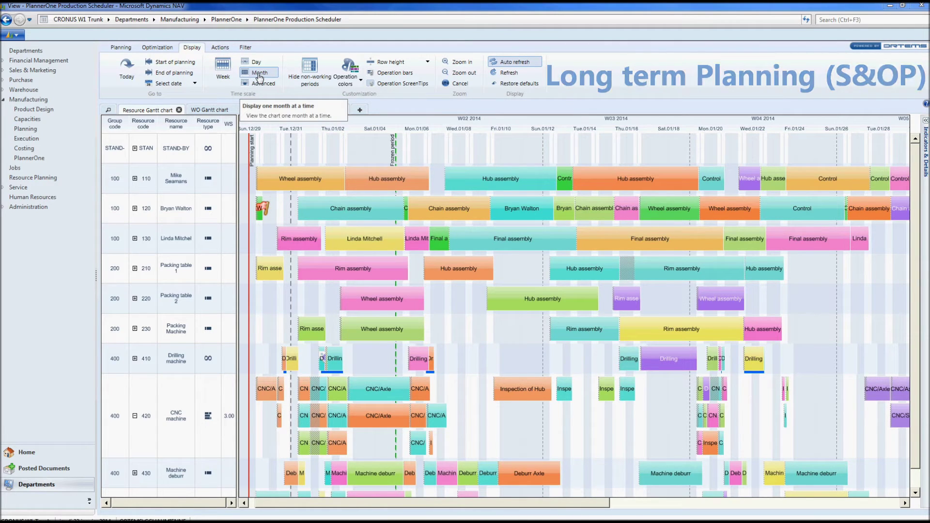
Step: Switch to week, then day scale, zoom in to 09:00–14:00, then back out to a whole day
left_click(224, 73)
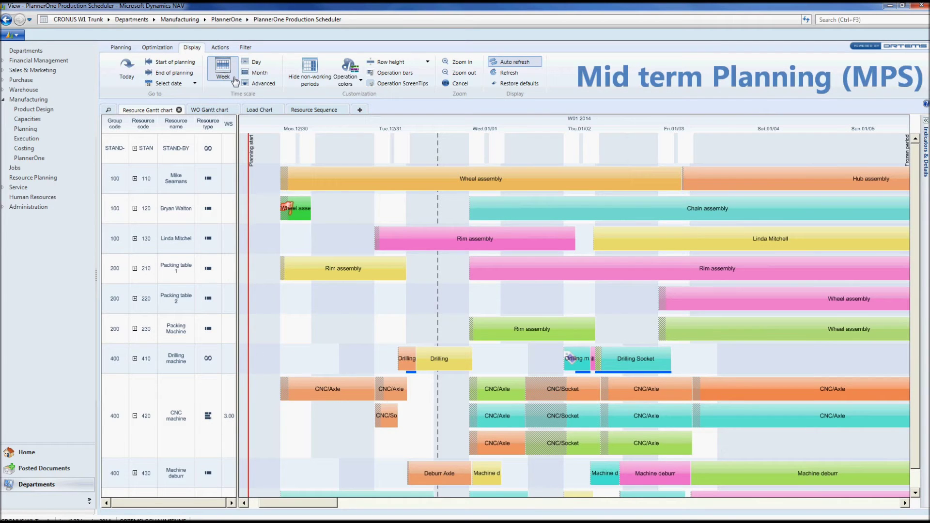
left_click(262, 66)
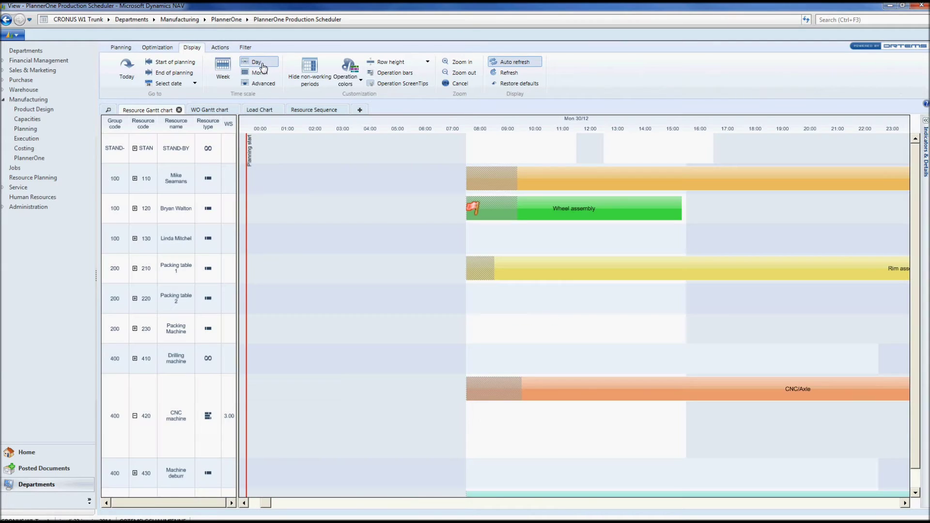
left_click(461, 63)
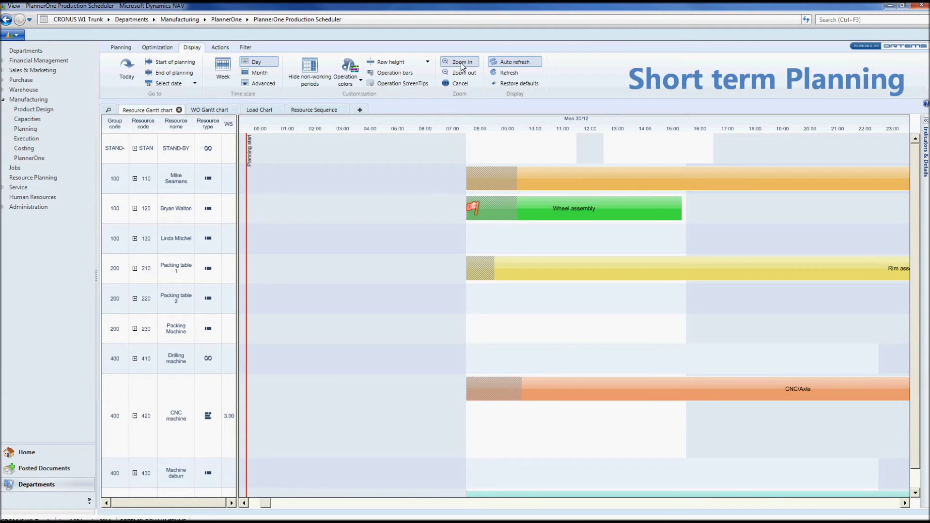
left_click(586, 246)
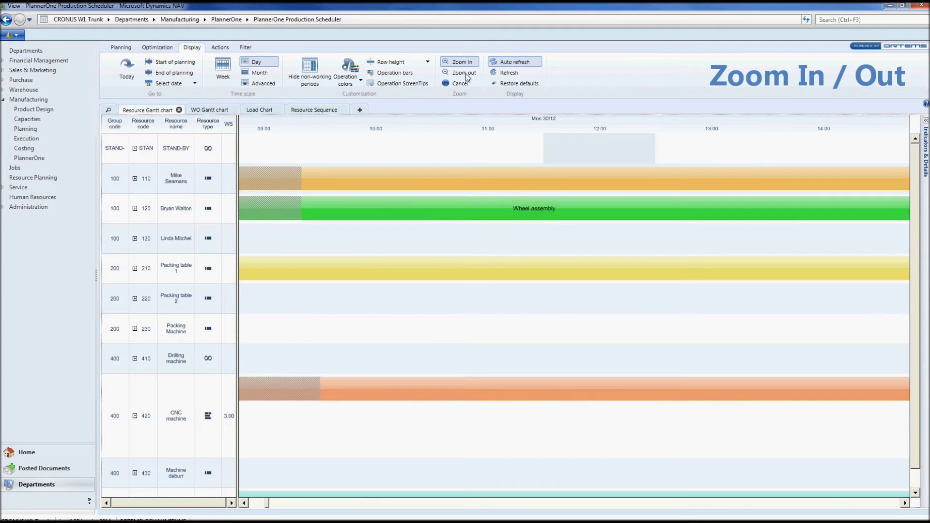
left_click(466, 74)
left_click(475, 245)
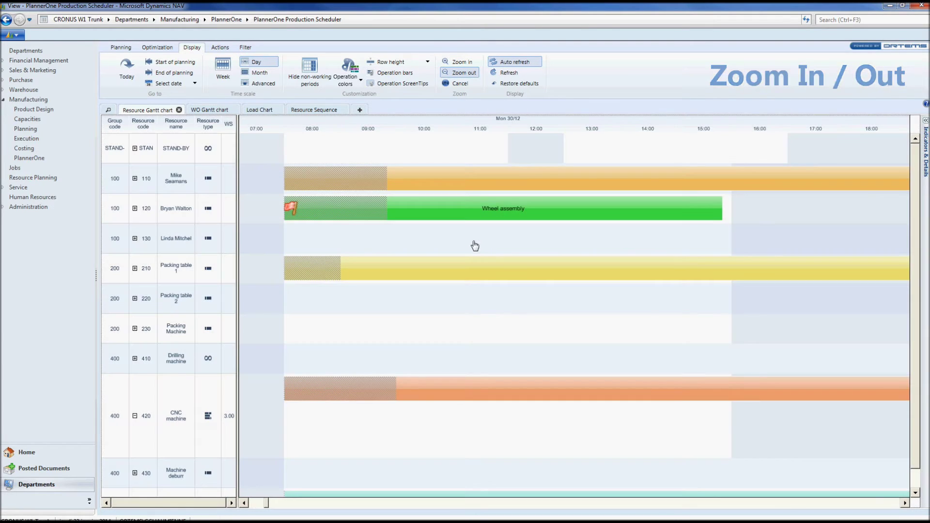
left_click(460, 232)
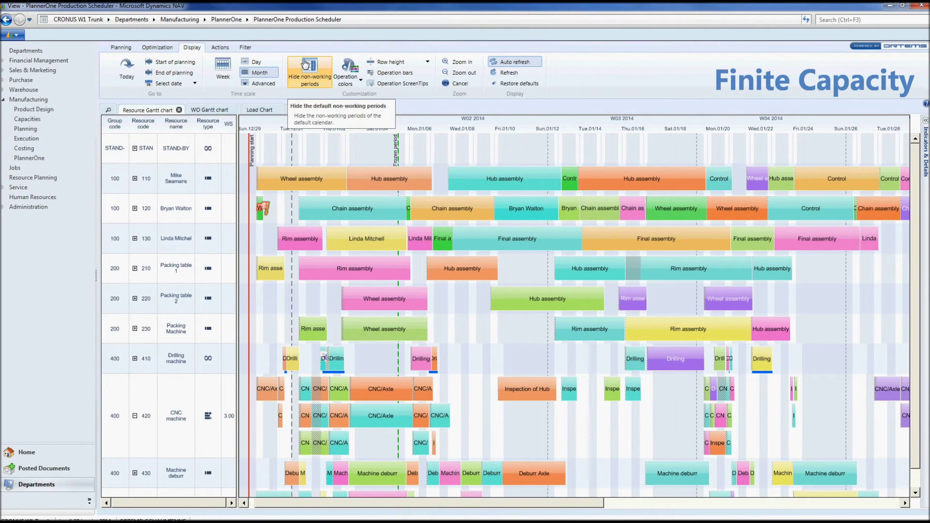
left_click(316, 80)
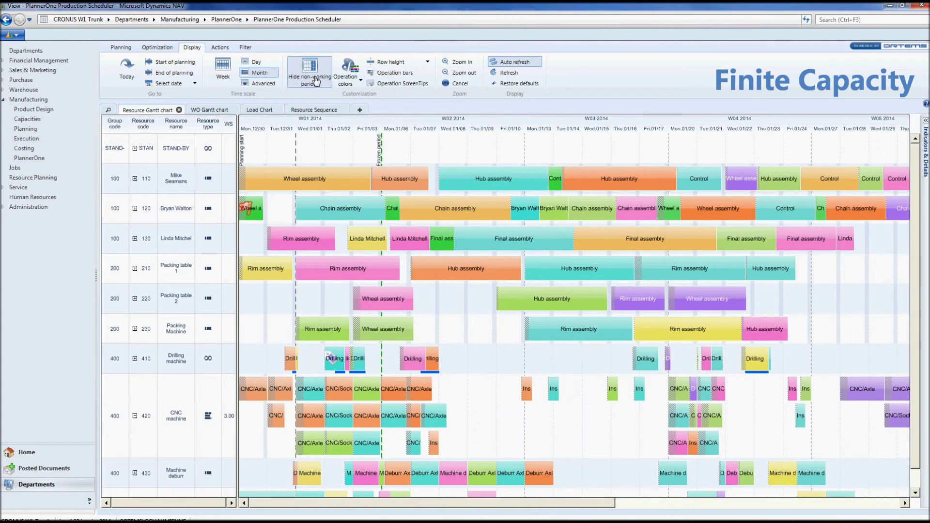
left_click(316, 80)
left_click(358, 87)
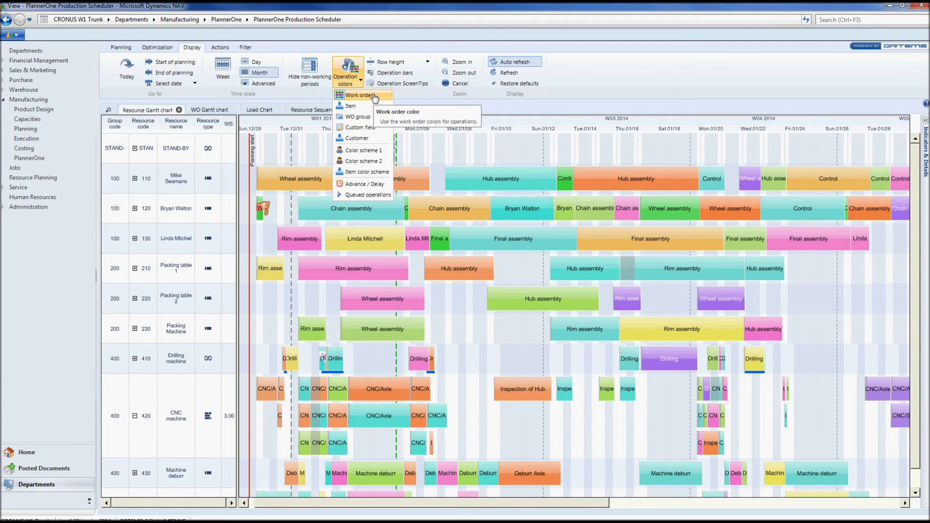
left_click(361, 127)
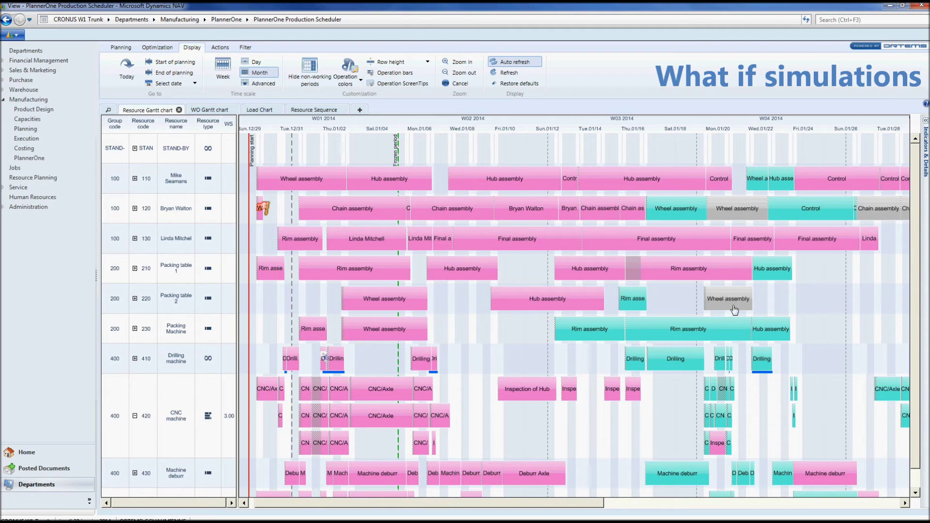
left_click(346, 77)
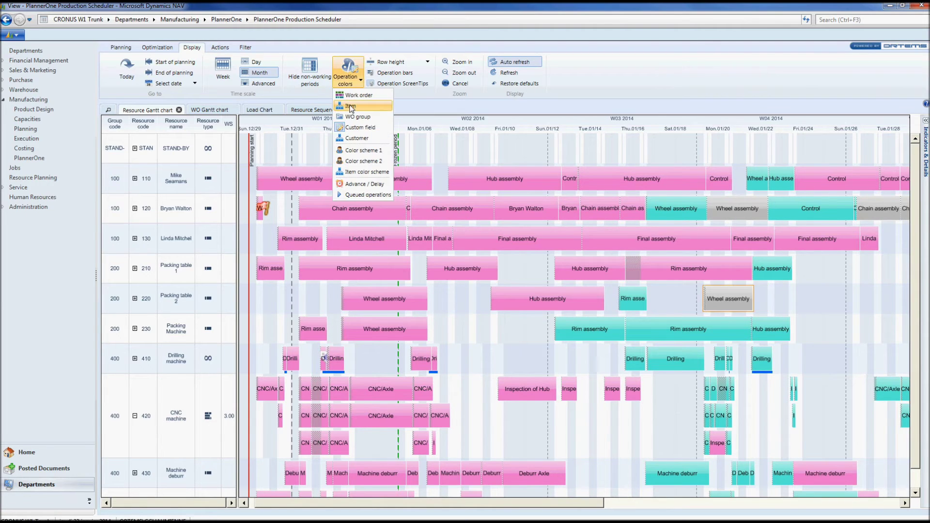
left_click(351, 107)
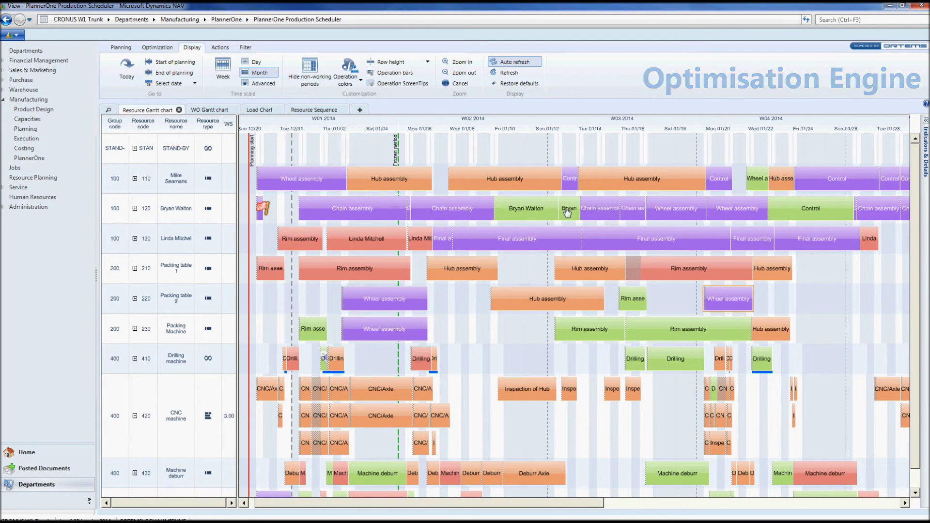
left_click(348, 80)
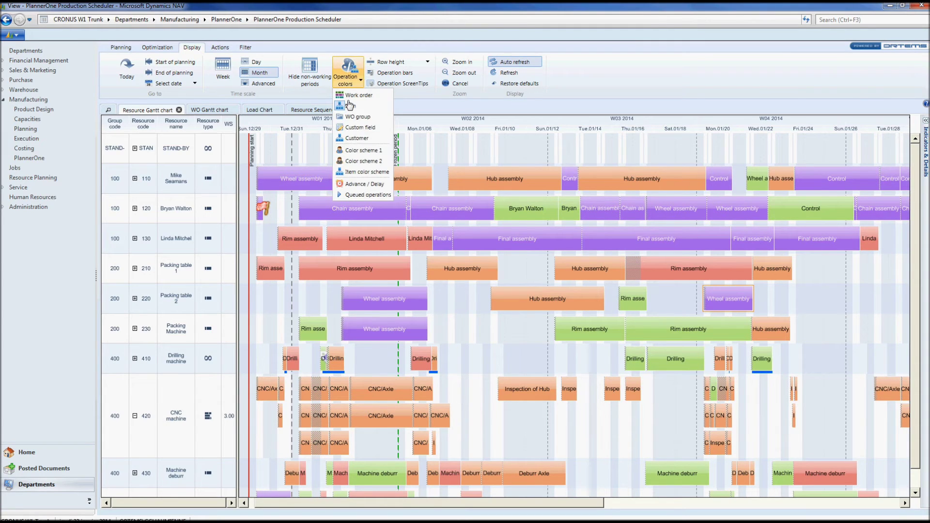
left_click(367, 189)
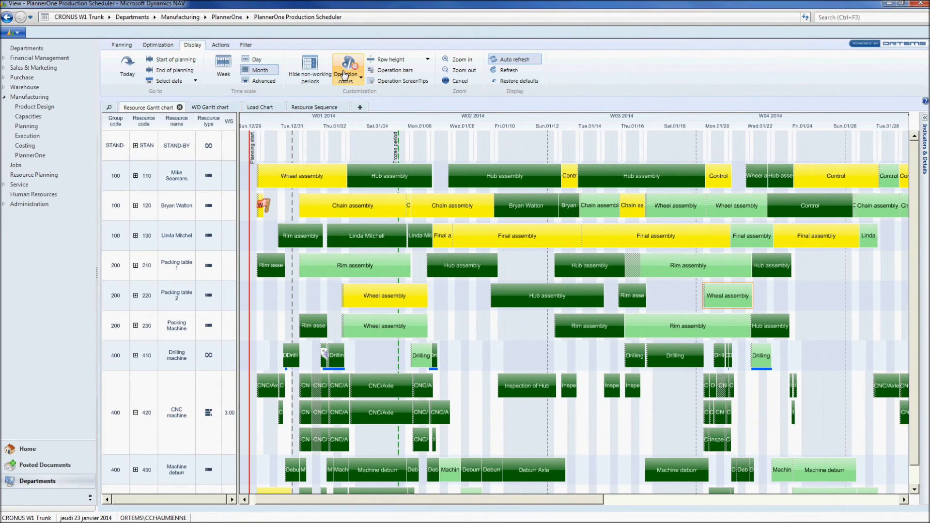
left_click(345, 74)
left_click(352, 94)
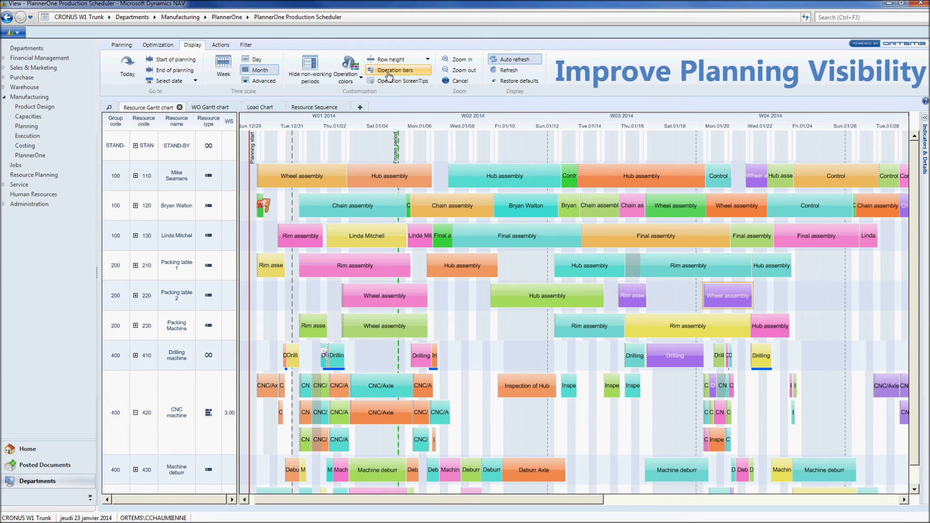
Step: Add WO customer name to the operation bar labels, showing DECATHLON or Velocycle under descriptions
left_click(421, 74)
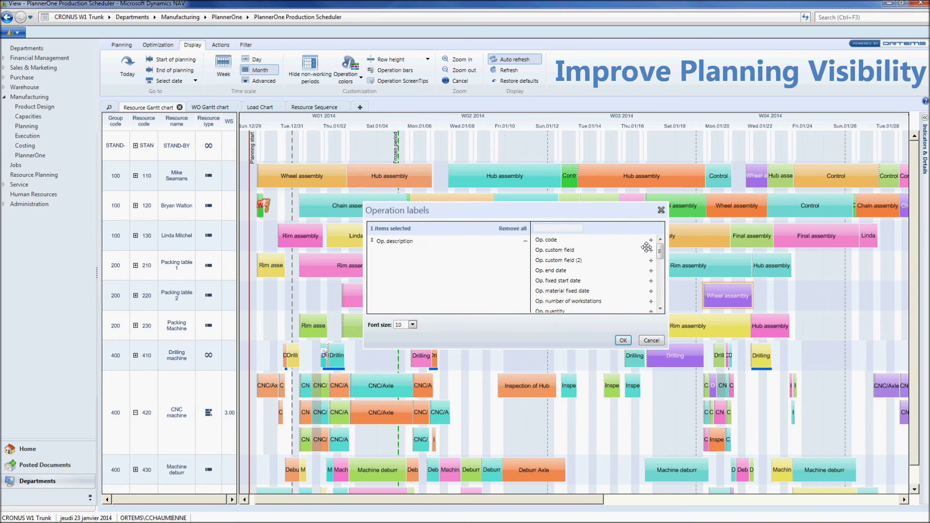
left_click_drag(660, 250, 664, 287)
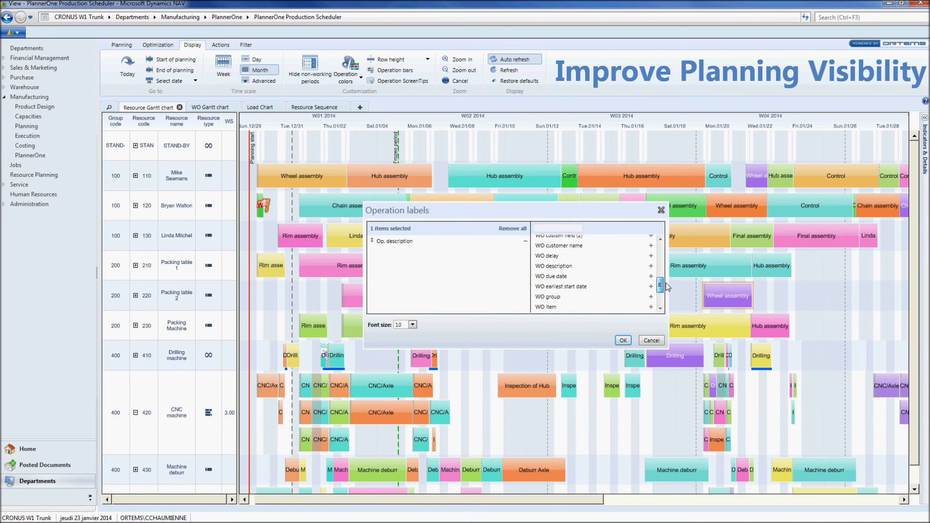
left_click(651, 246)
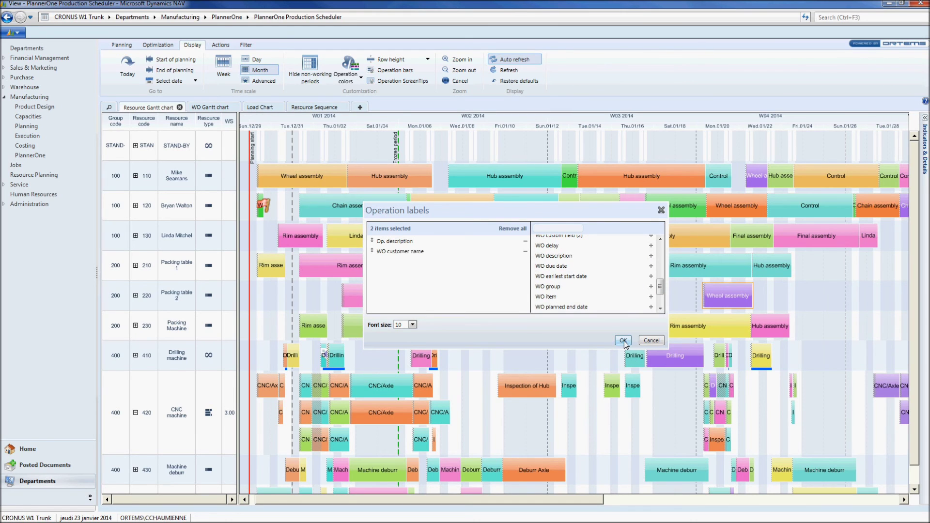
left_click(624, 341)
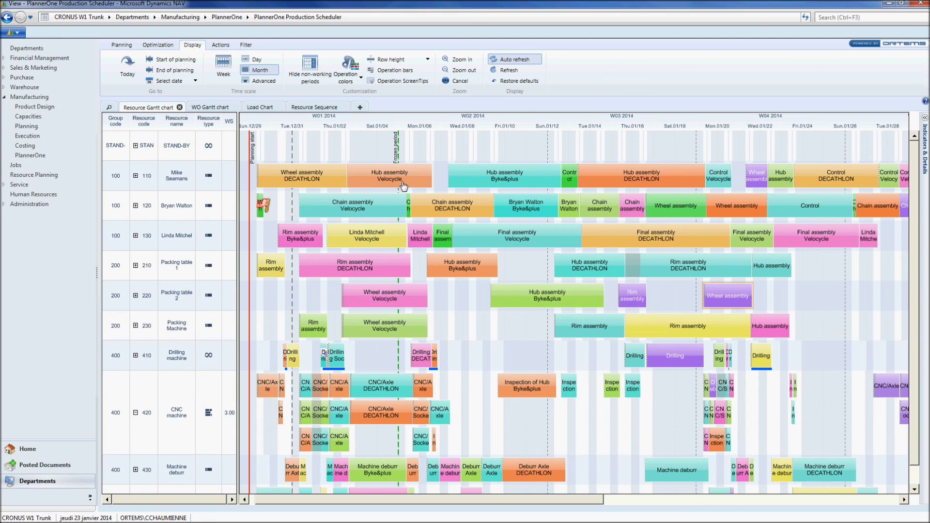
Step: Add more work order fields to the Operation ScreenTips, bringing them to 15 fields
left_click(408, 82)
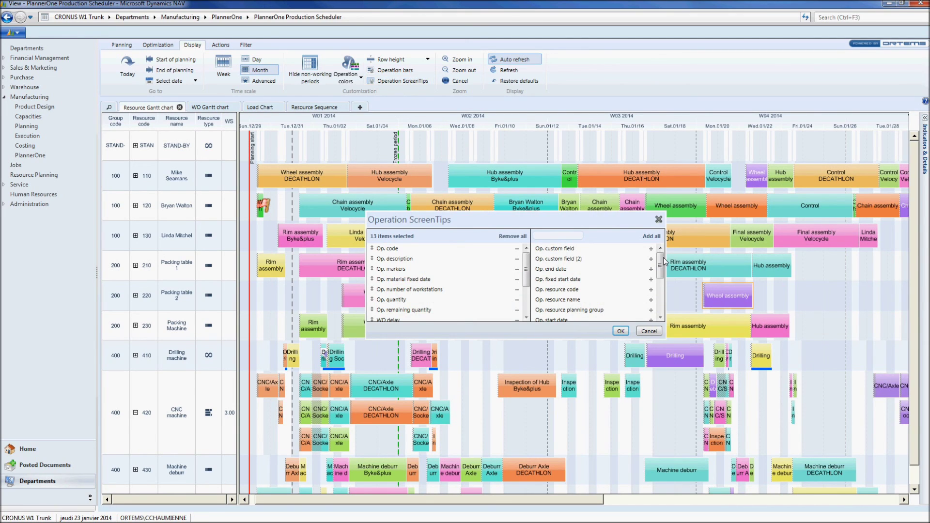
scroll(661, 288, "down", 2)
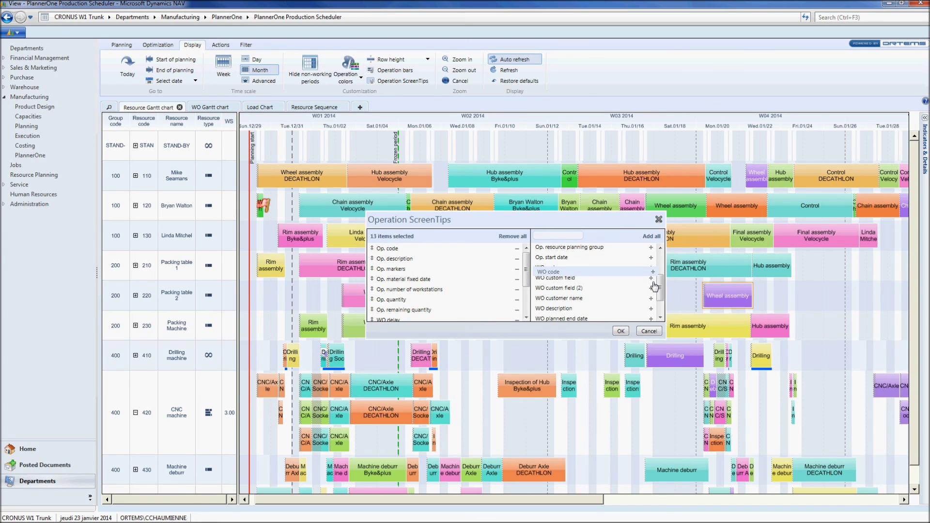
left_click(652, 288)
left_click(651, 288)
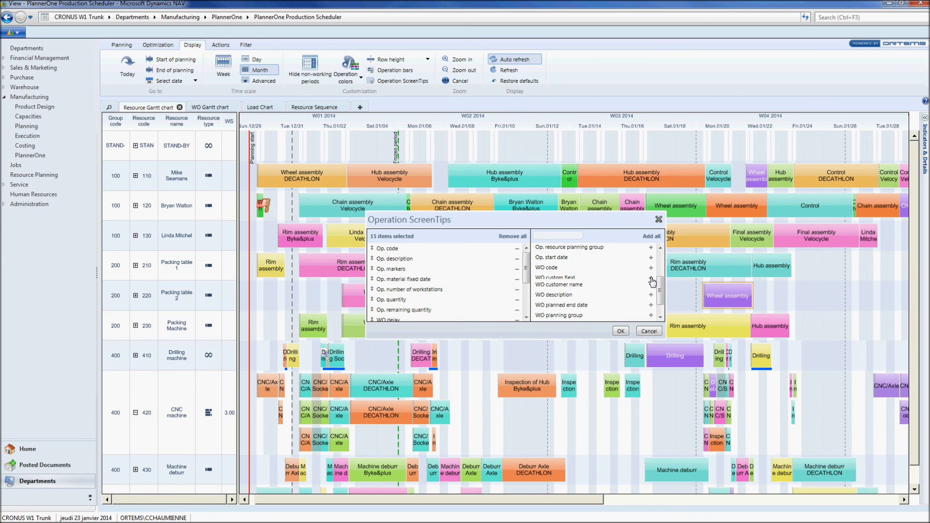
left_click(651, 288)
left_click(621, 331)
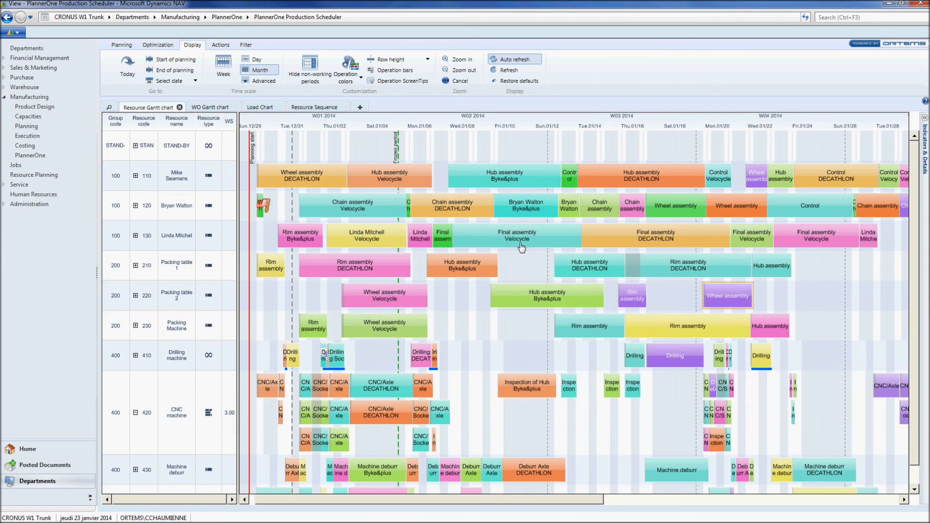